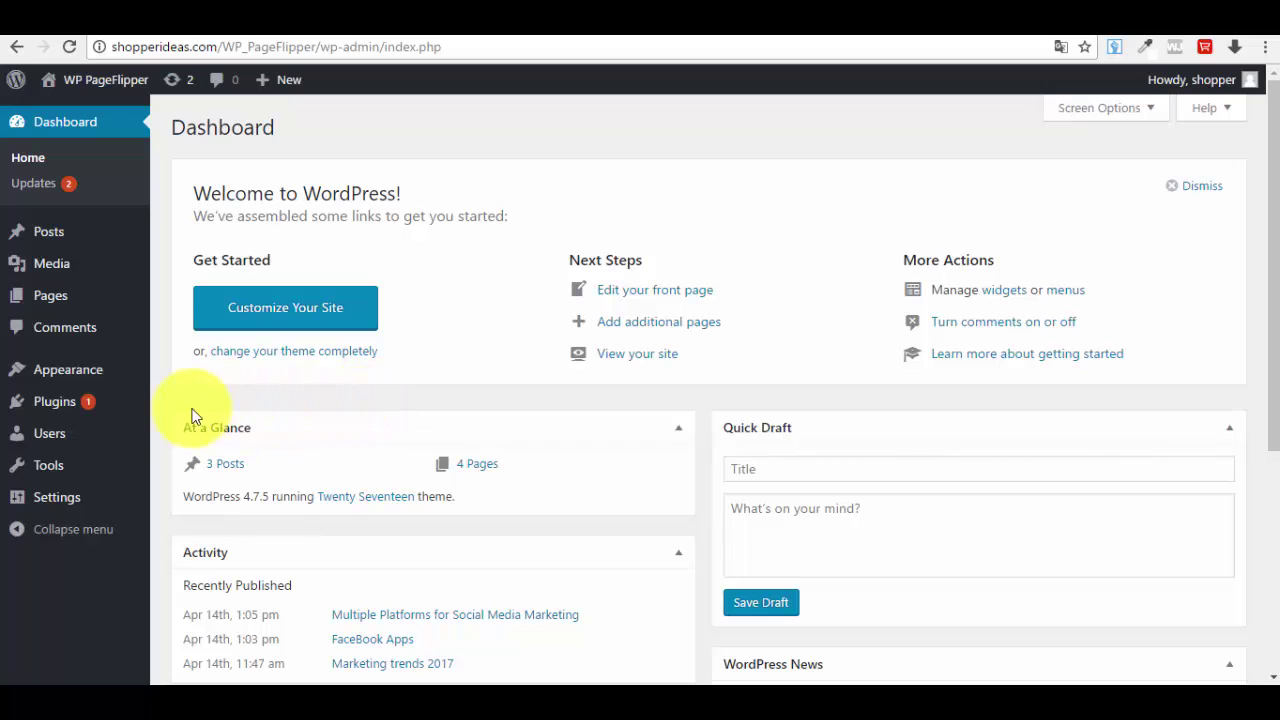
- Open the form for uploading a plugin in .zip format on the Add Plugins page
mouse_move(75, 398)
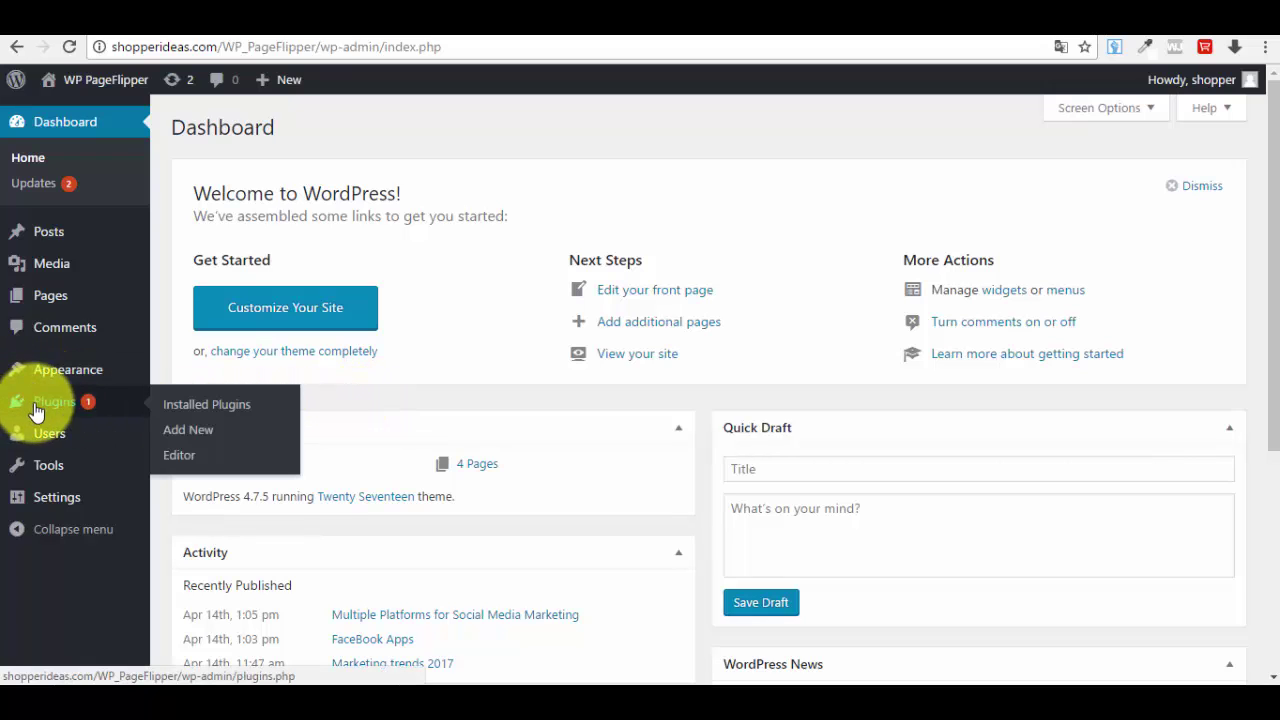
click(76, 408)
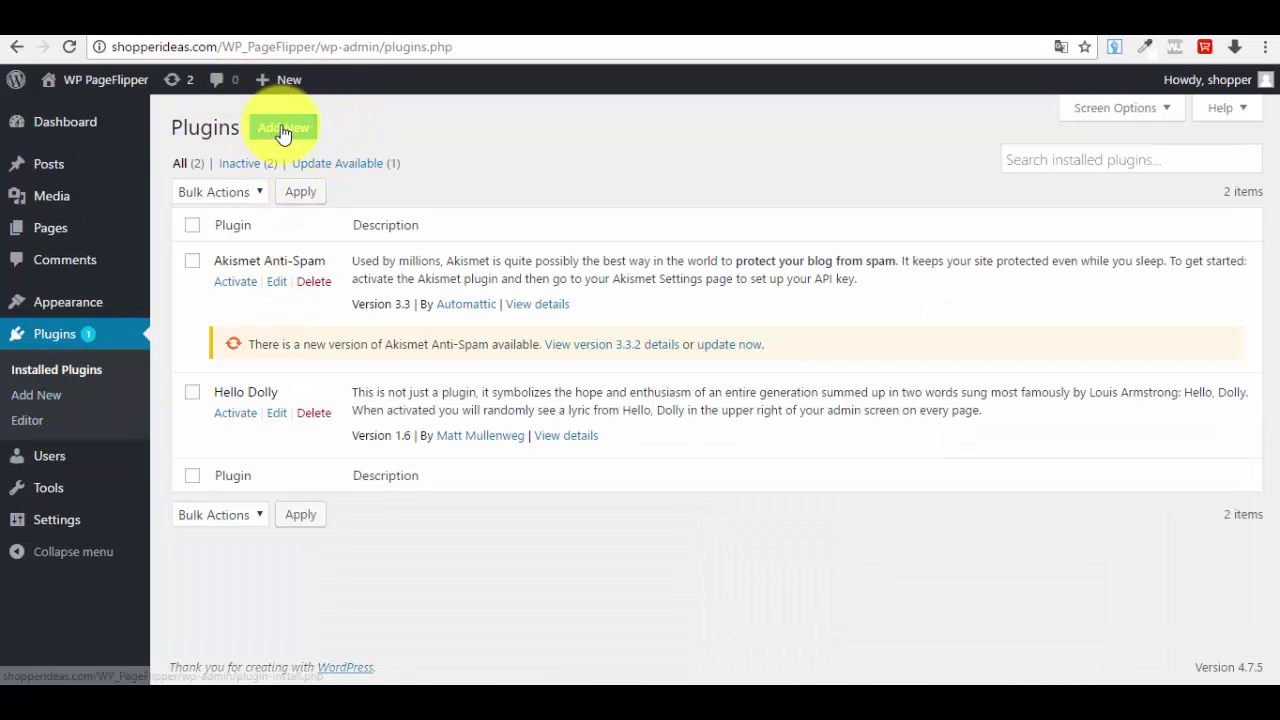
click(288, 134)
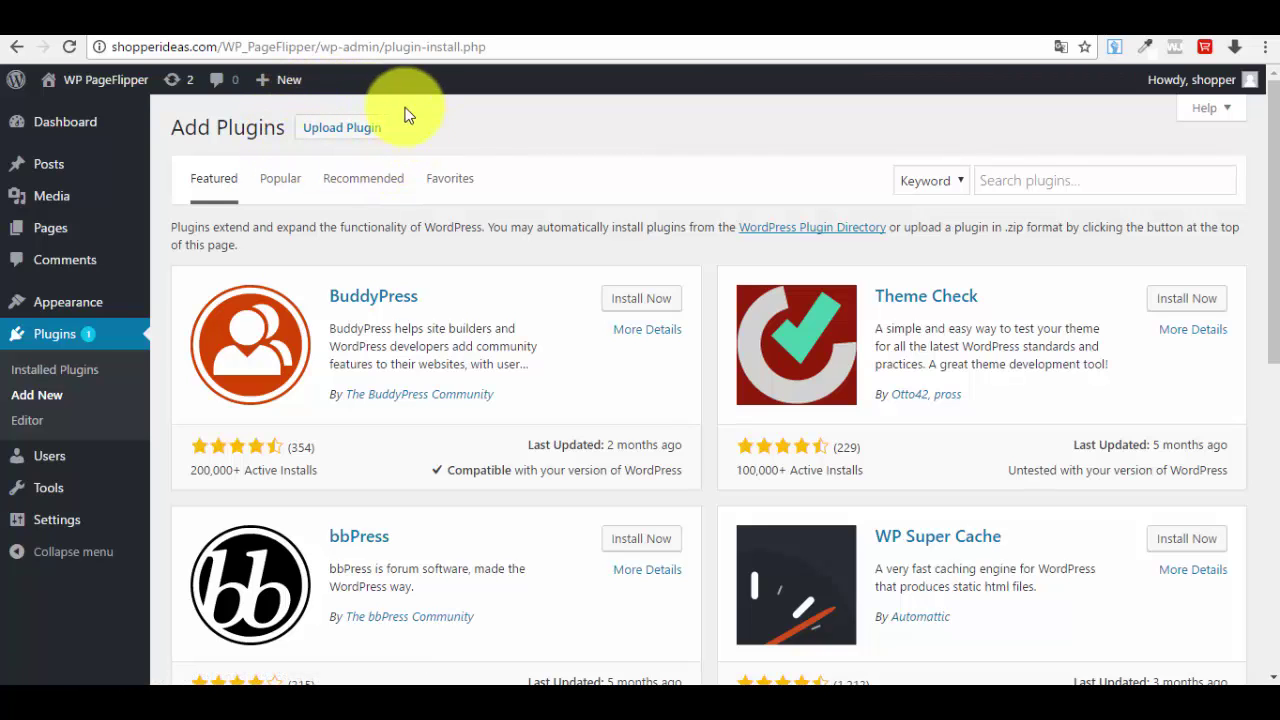
click(344, 130)
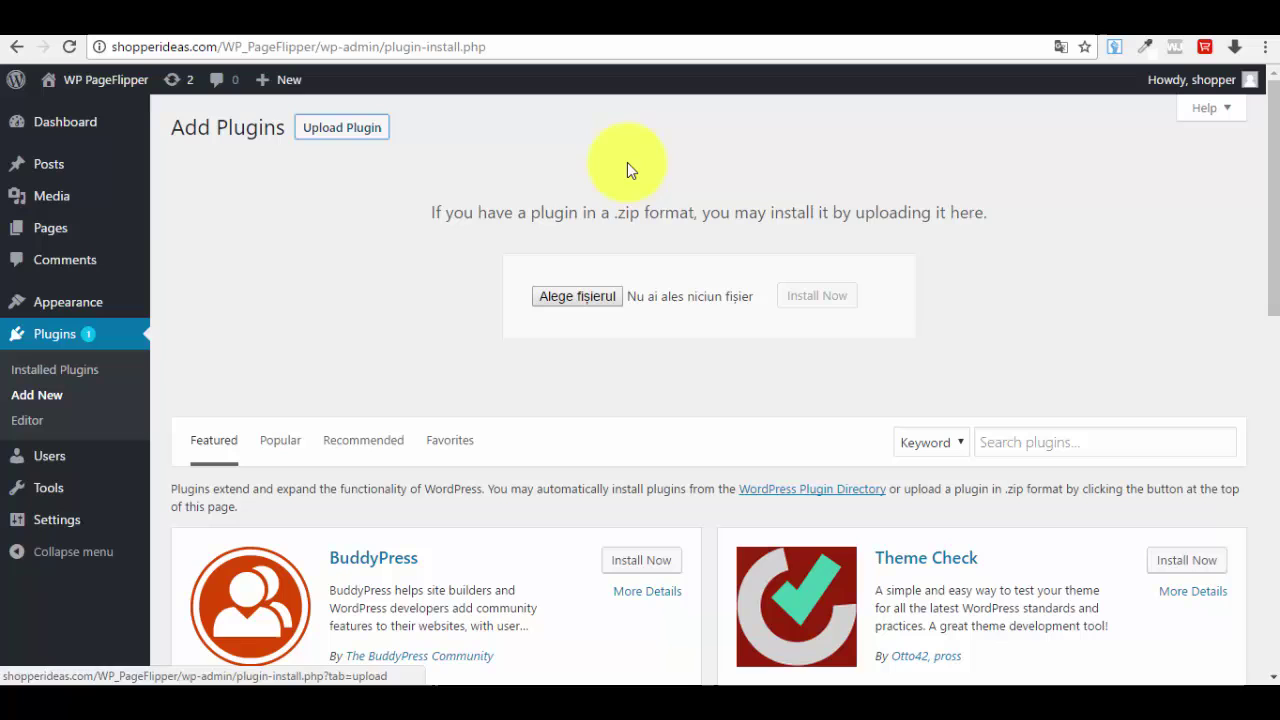
- Choose the archive WP PageFlipper(1).zip from the My Skype Received Files folder as the plugin file to upload
click(577, 297)
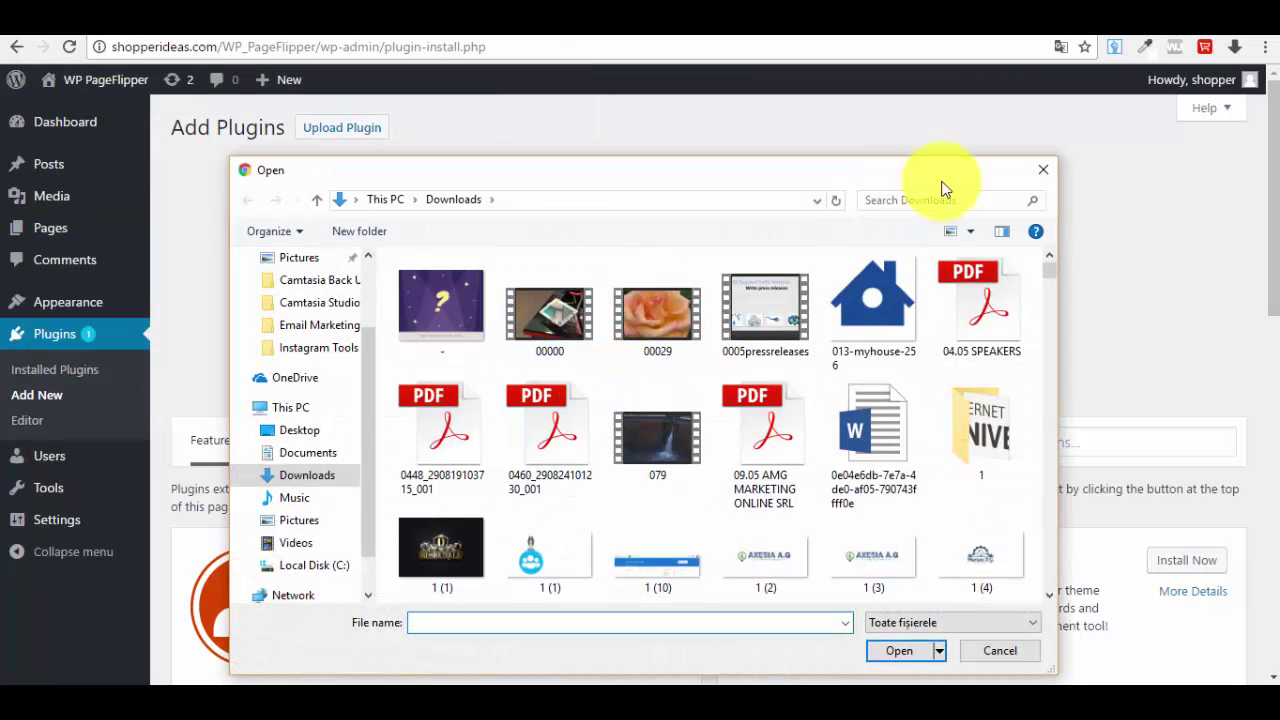
click(586, 199)
text(C:\Users\User5\AppData\Roaming\Skype\My Skype Received Files\)
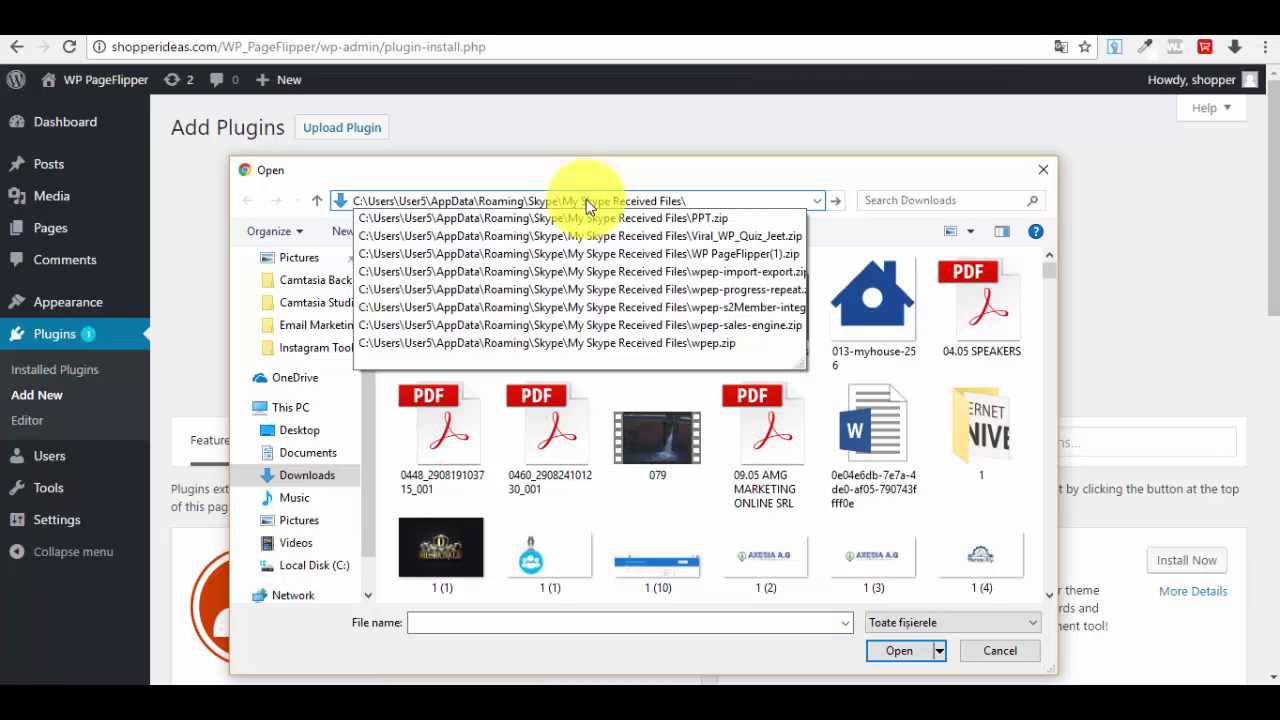
key(Return)
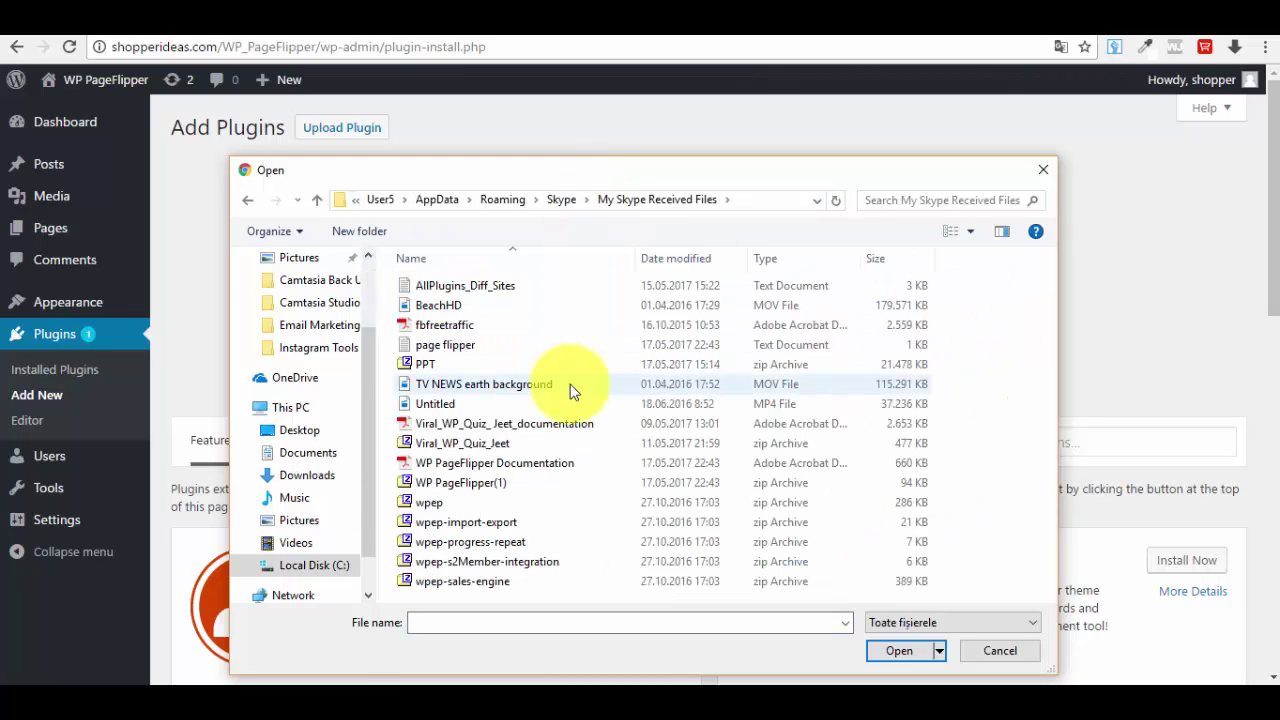
click(455, 483)
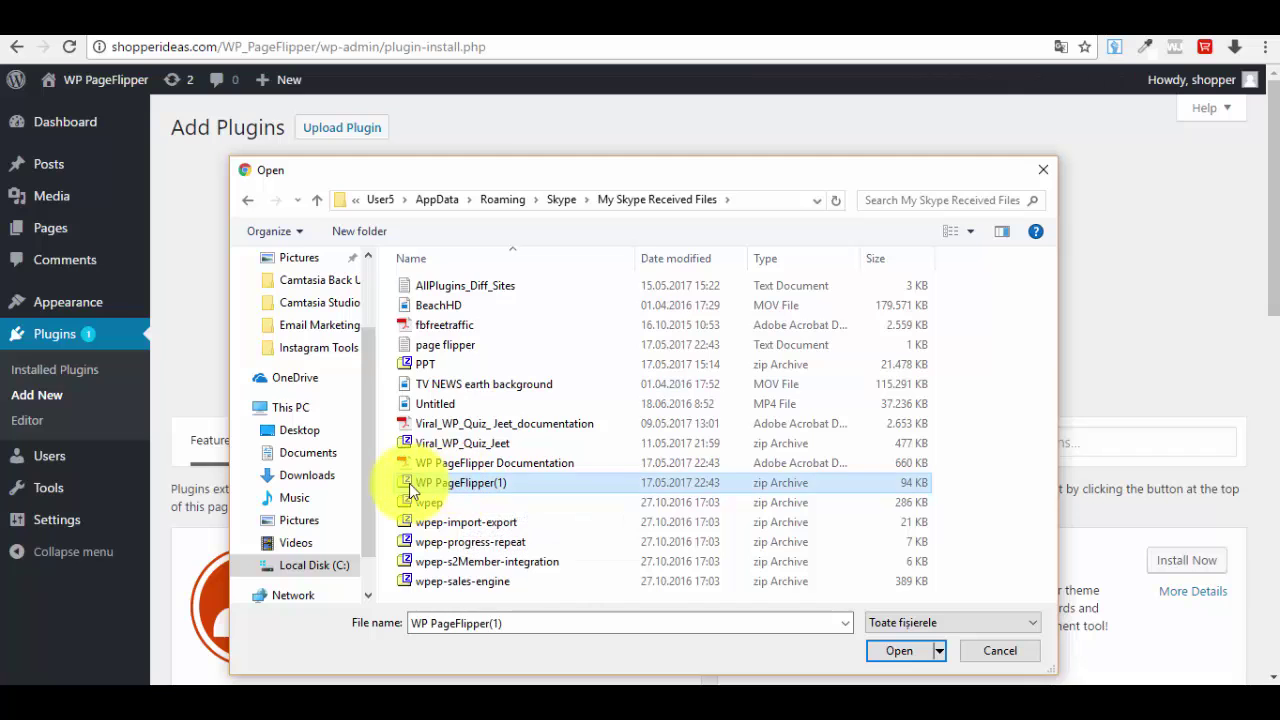
click(887, 651)
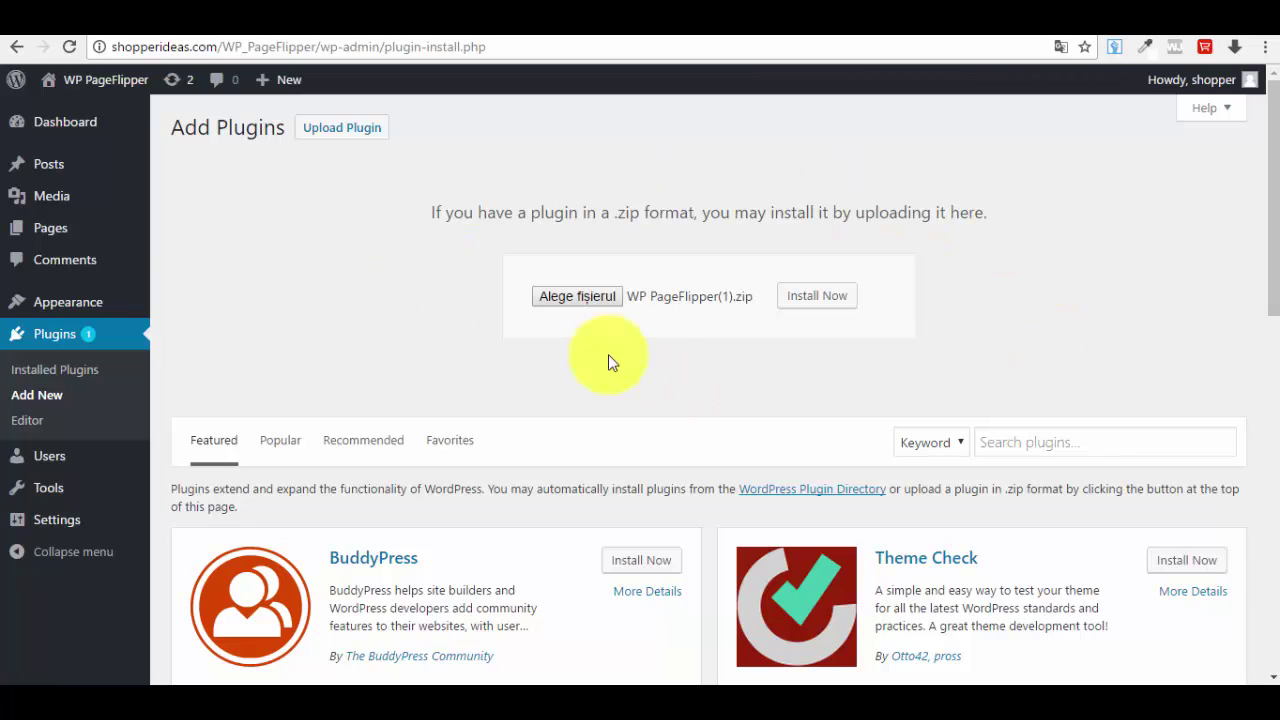
- Install the plugin from WP PageFlipper(1).zip and activate it
click(820, 298)
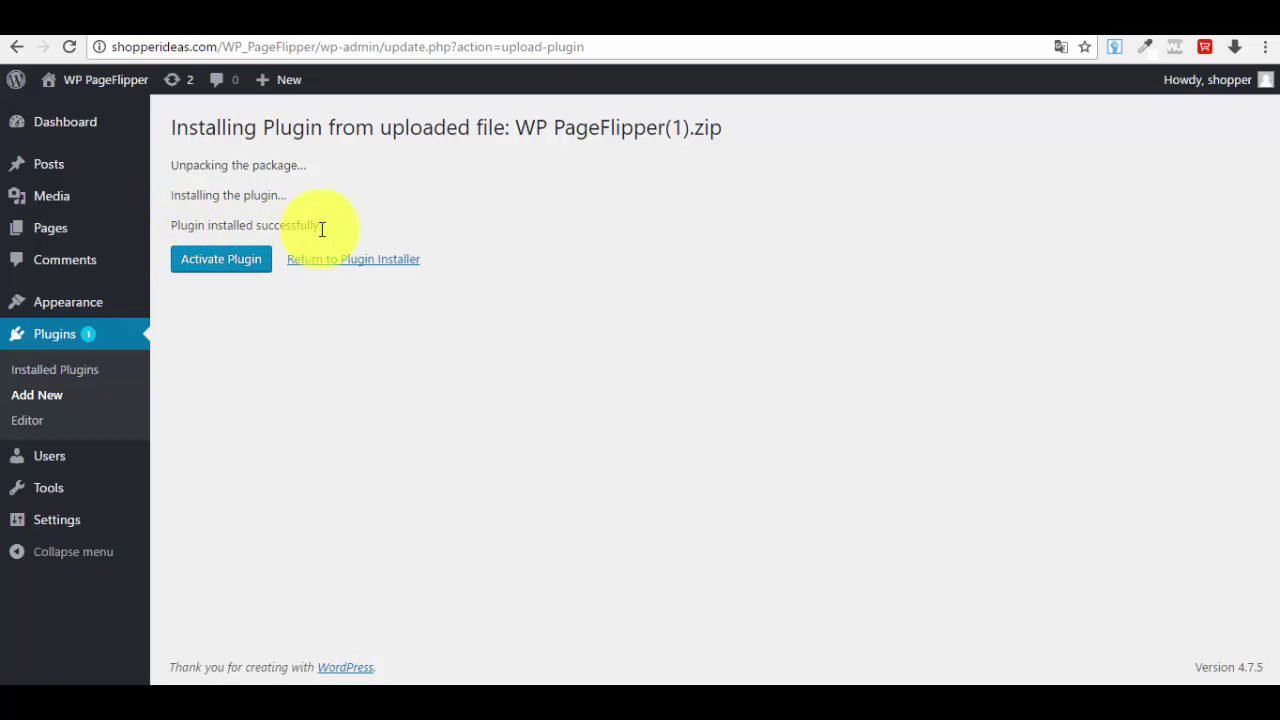
click(227, 263)
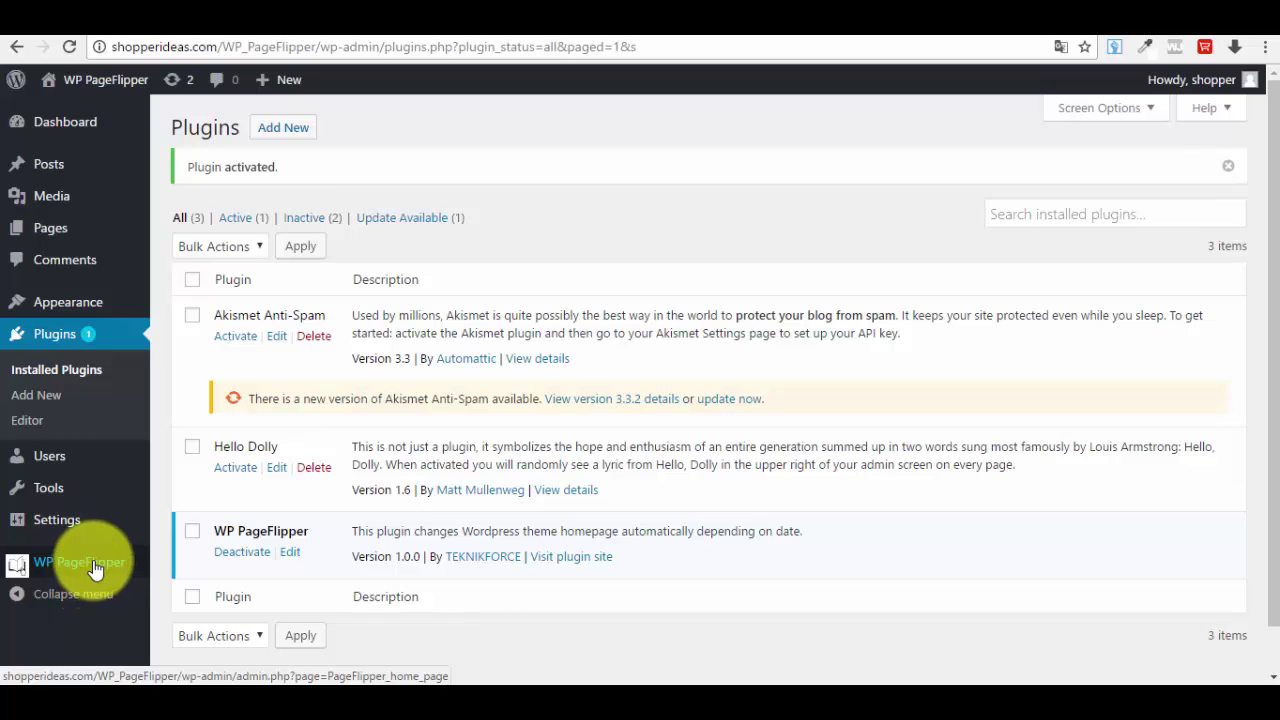
- Open the WP PageFlipper settings page and set its time zone to Asia/Dubai
click(98, 572)
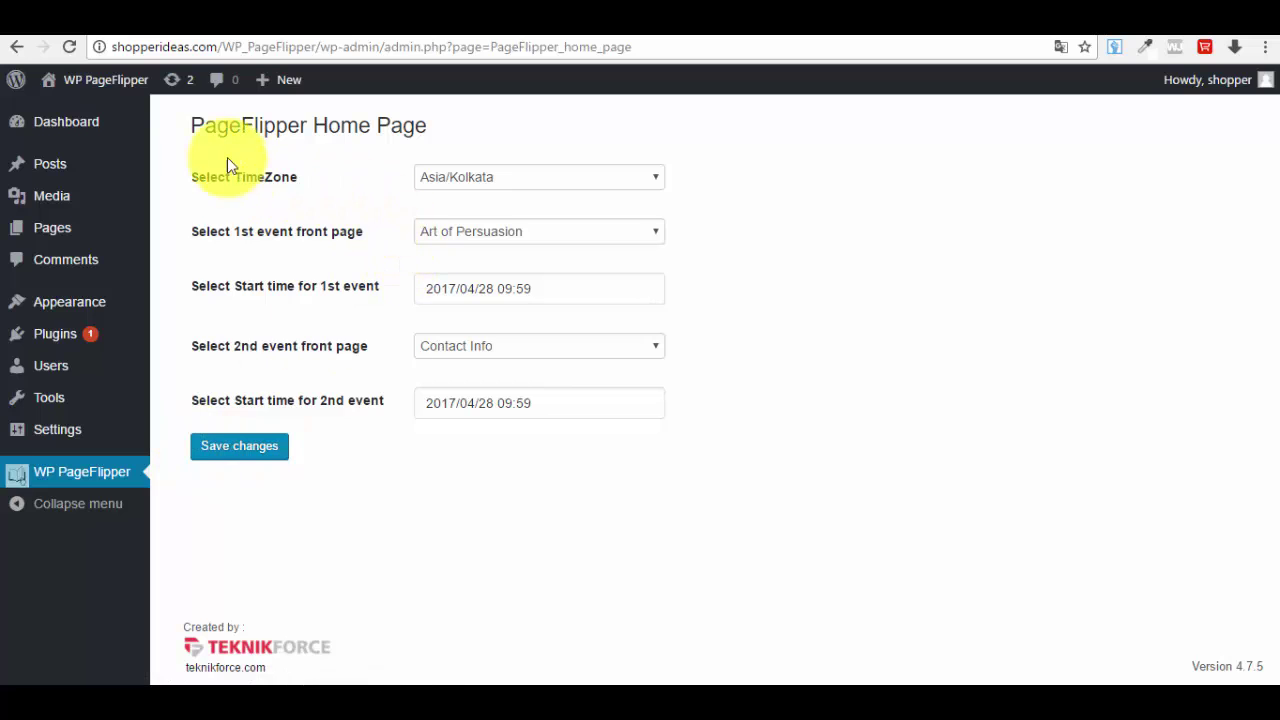
click(546, 176)
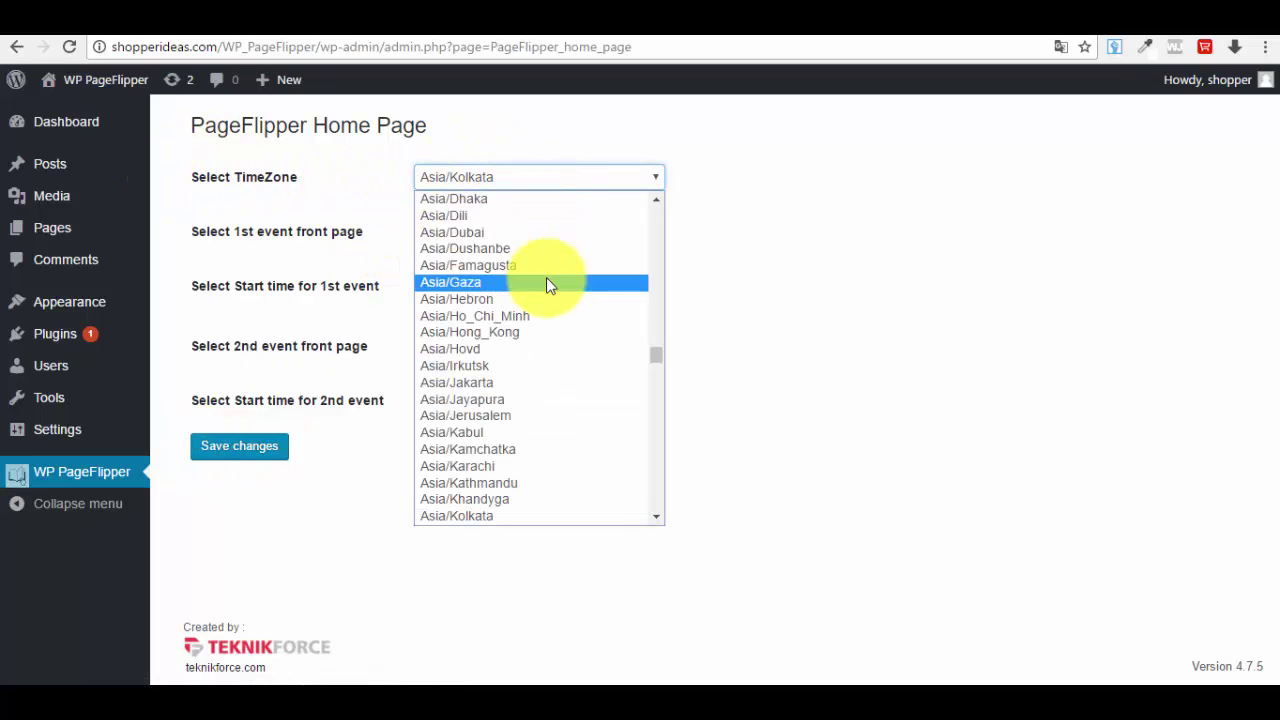
scroll(546, 281, down, 4)
scroll(546, 281, up, 7)
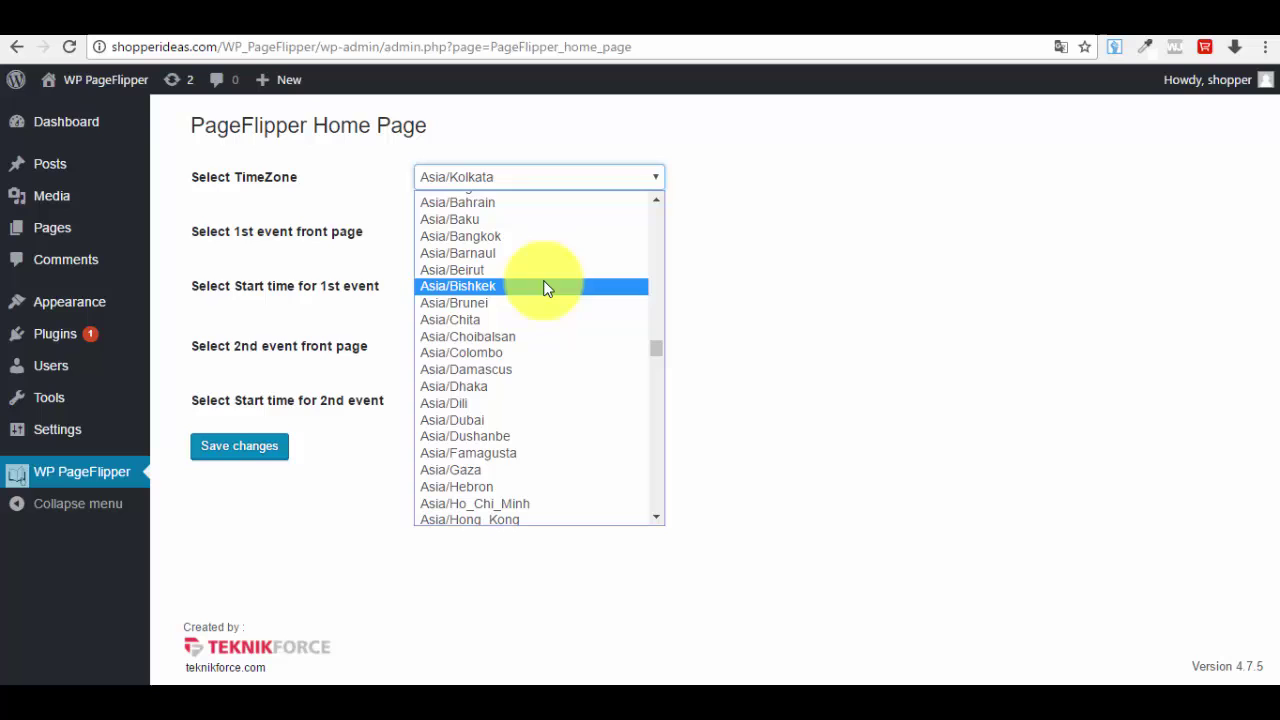
click(501, 421)
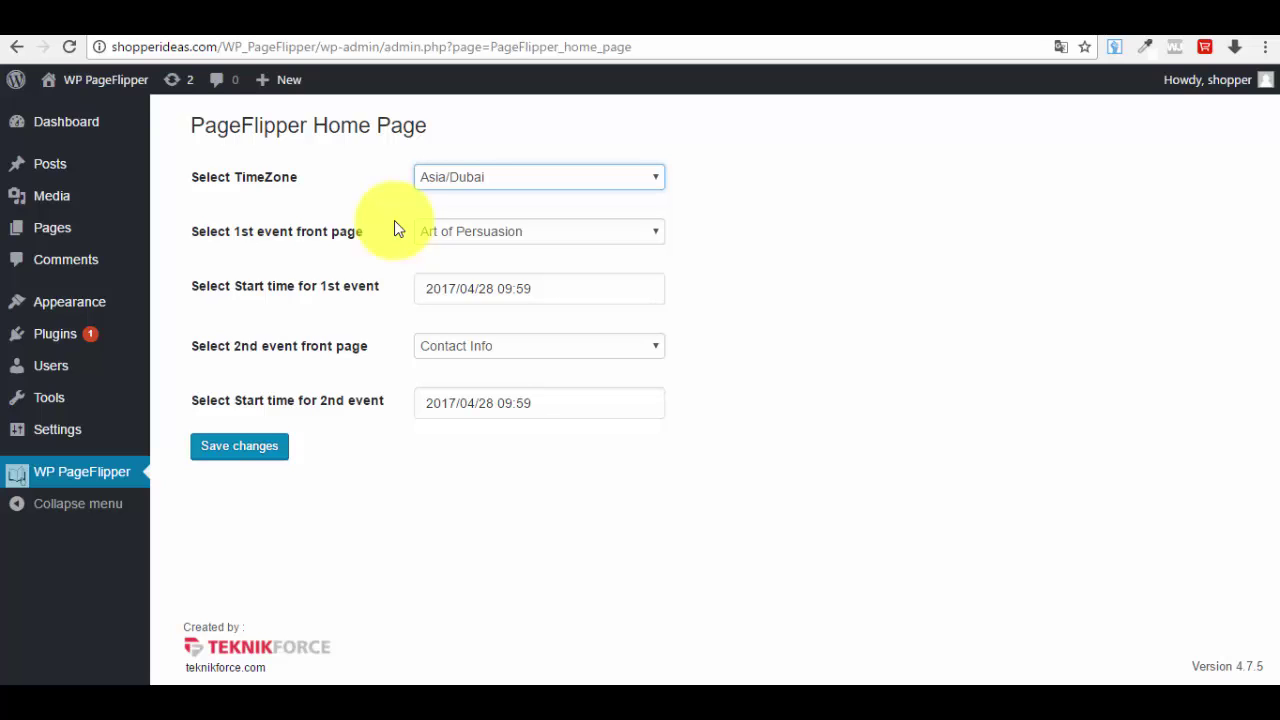
- Set the 1st event's front page to Art of Persuasion and its start time to 2017/04/28 10:00
click(458, 236)
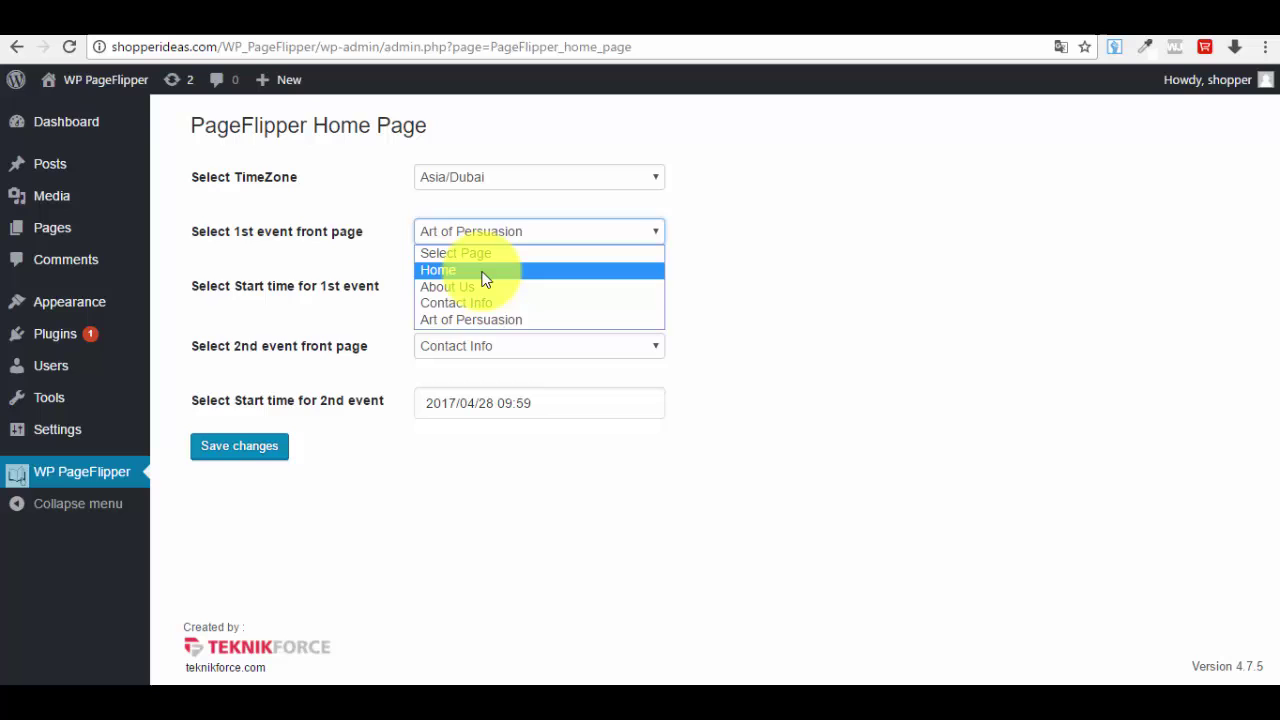
click(495, 319)
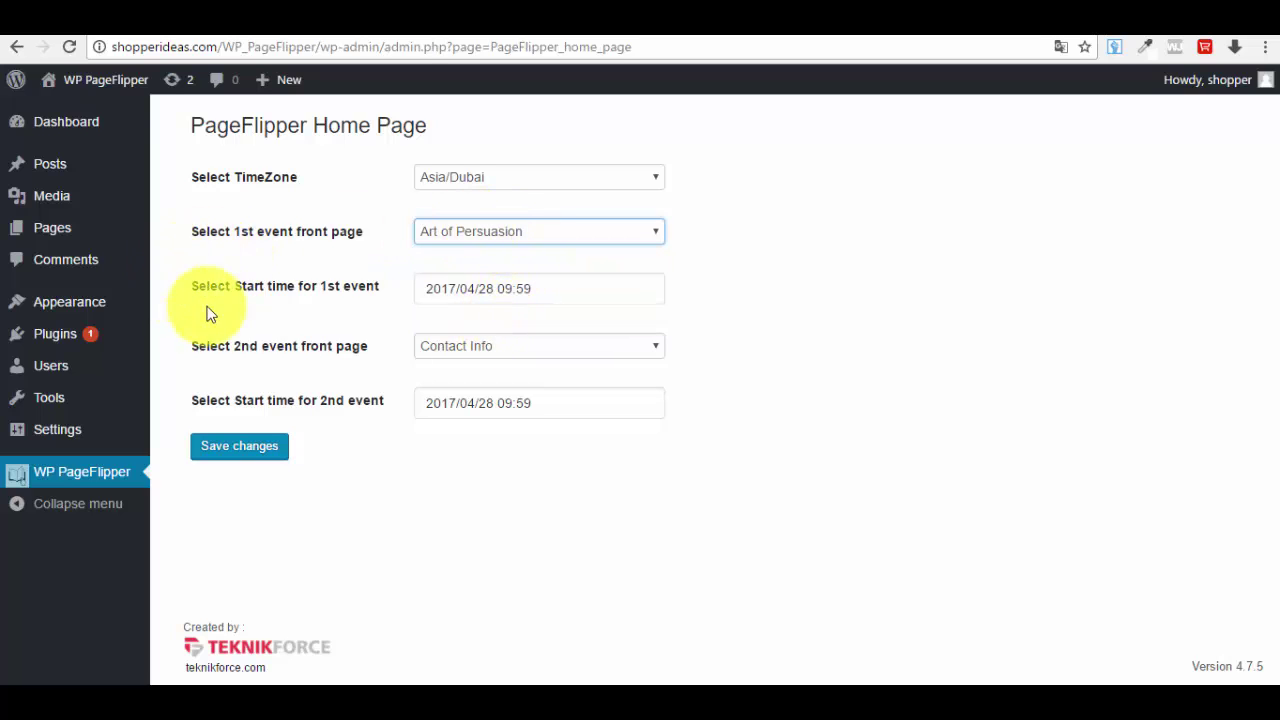
click(551, 293)
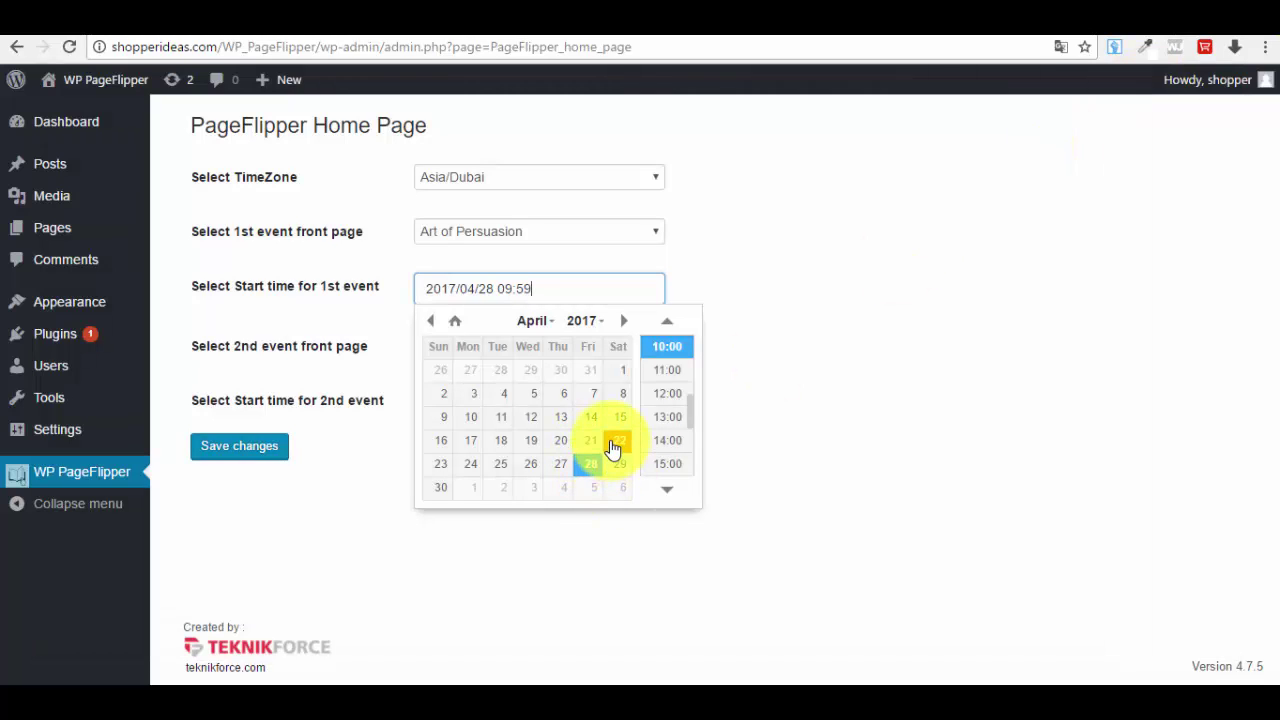
click(620, 463)
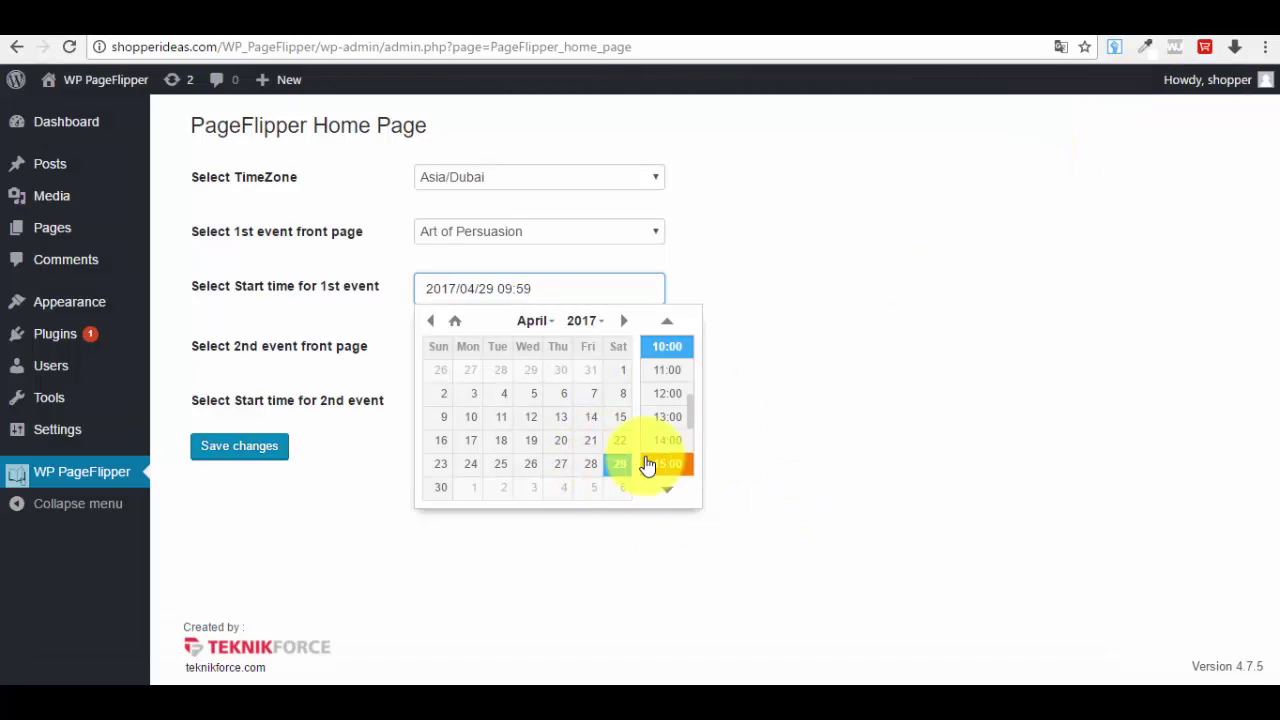
click(590, 465)
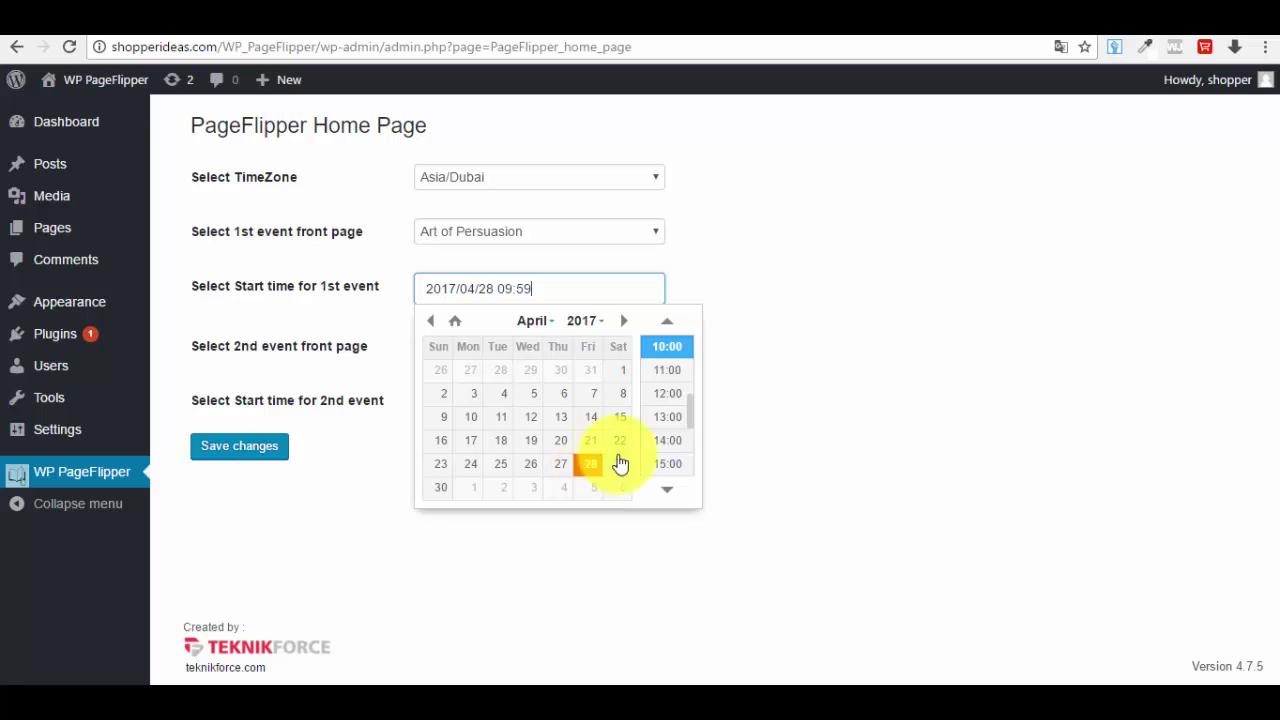
click(679, 354)
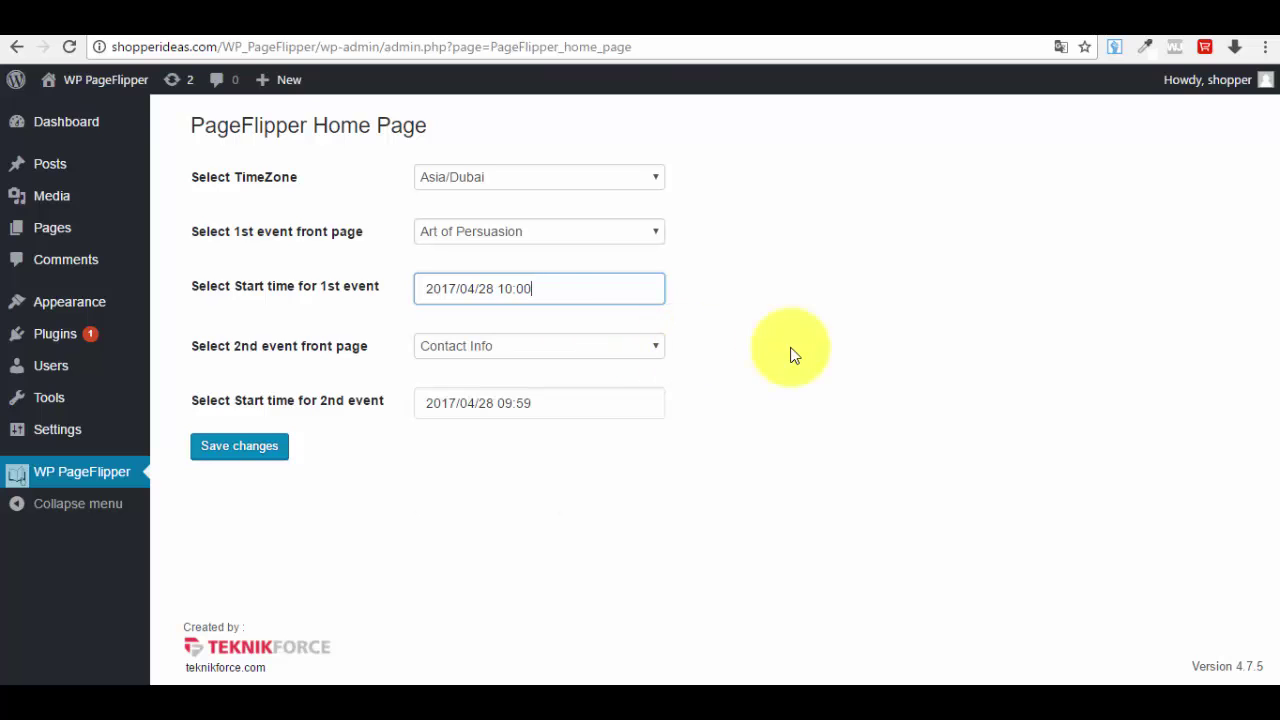
- Set the 2nd event's front page to About Us with start time 2017/04/28 11:00, and save the changes
click(515, 352)
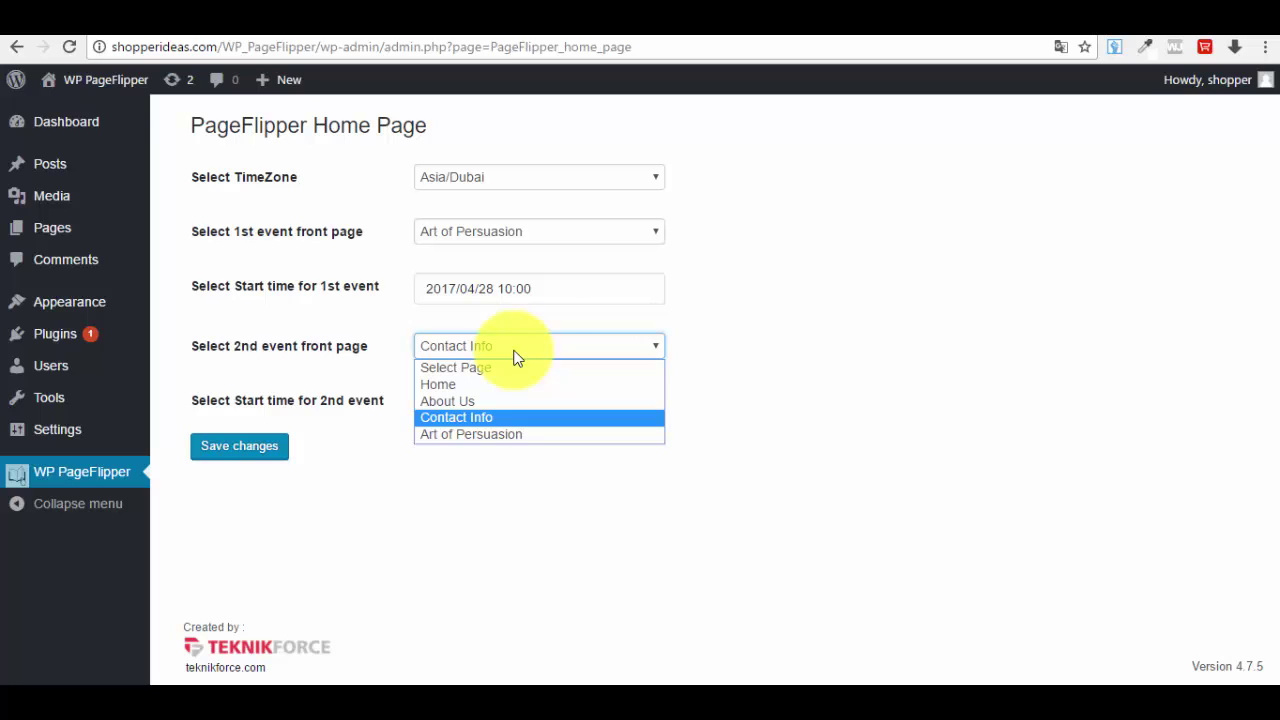
click(486, 401)
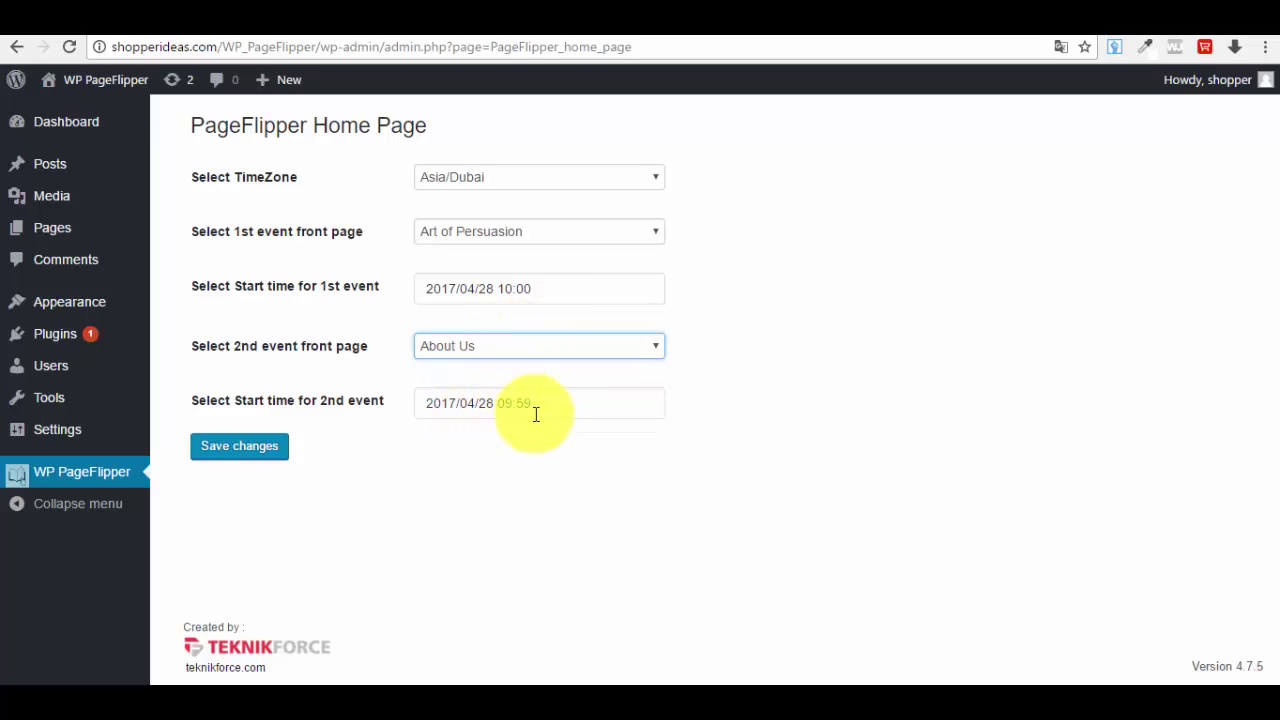
click(539, 405)
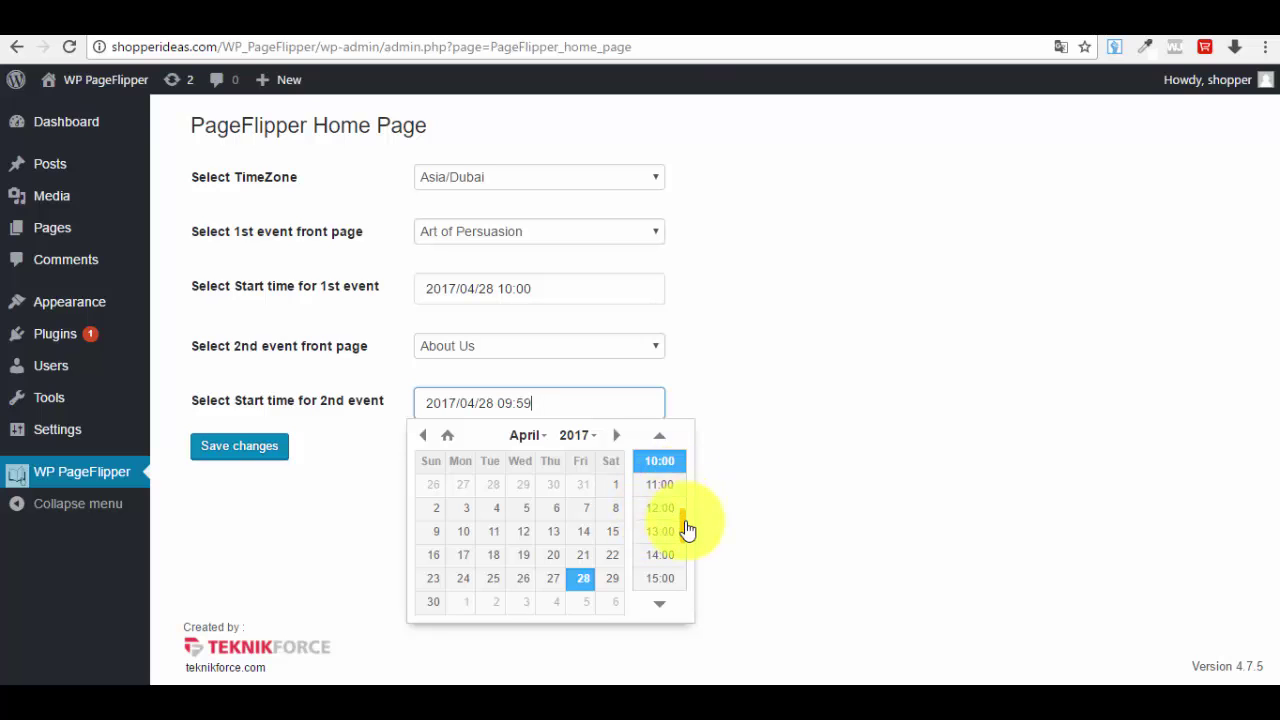
mouse_move(686, 530)
mouse_down()
mouse_move(680, 551)
mouse_move(680, 480)
mouse_move(683, 534)
mouse_up()
click(671, 466)
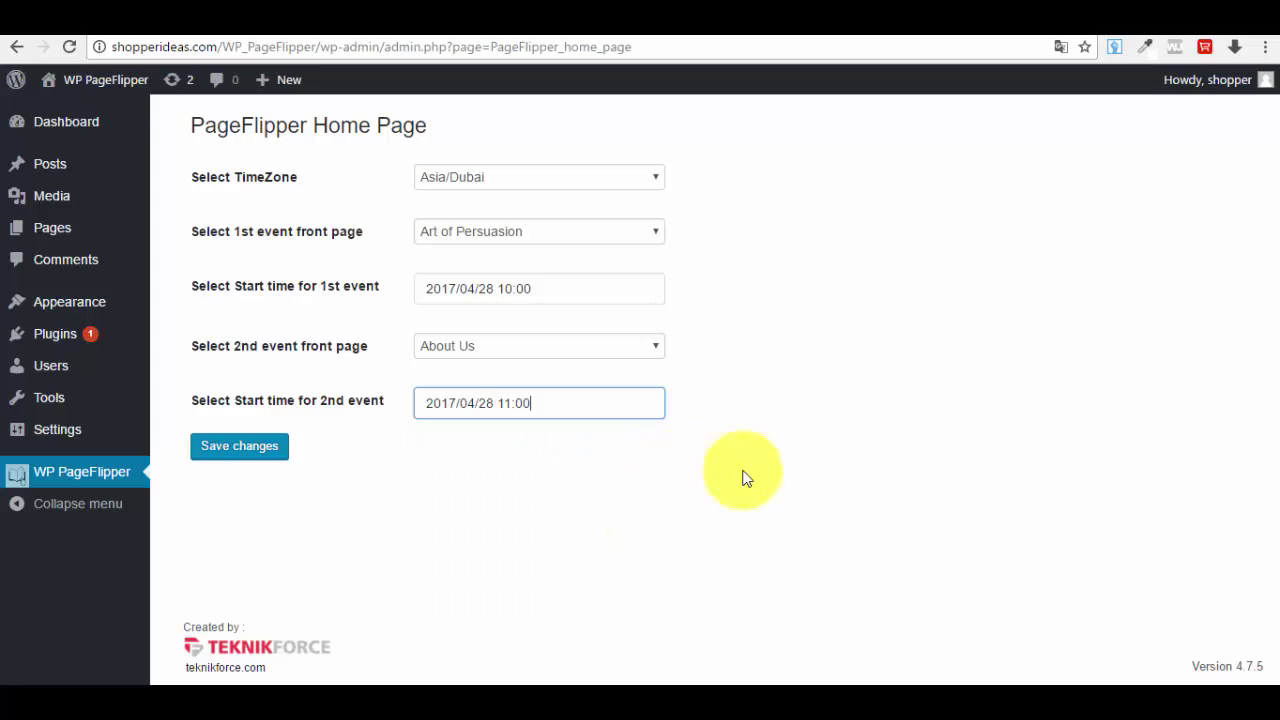
click(243, 450)
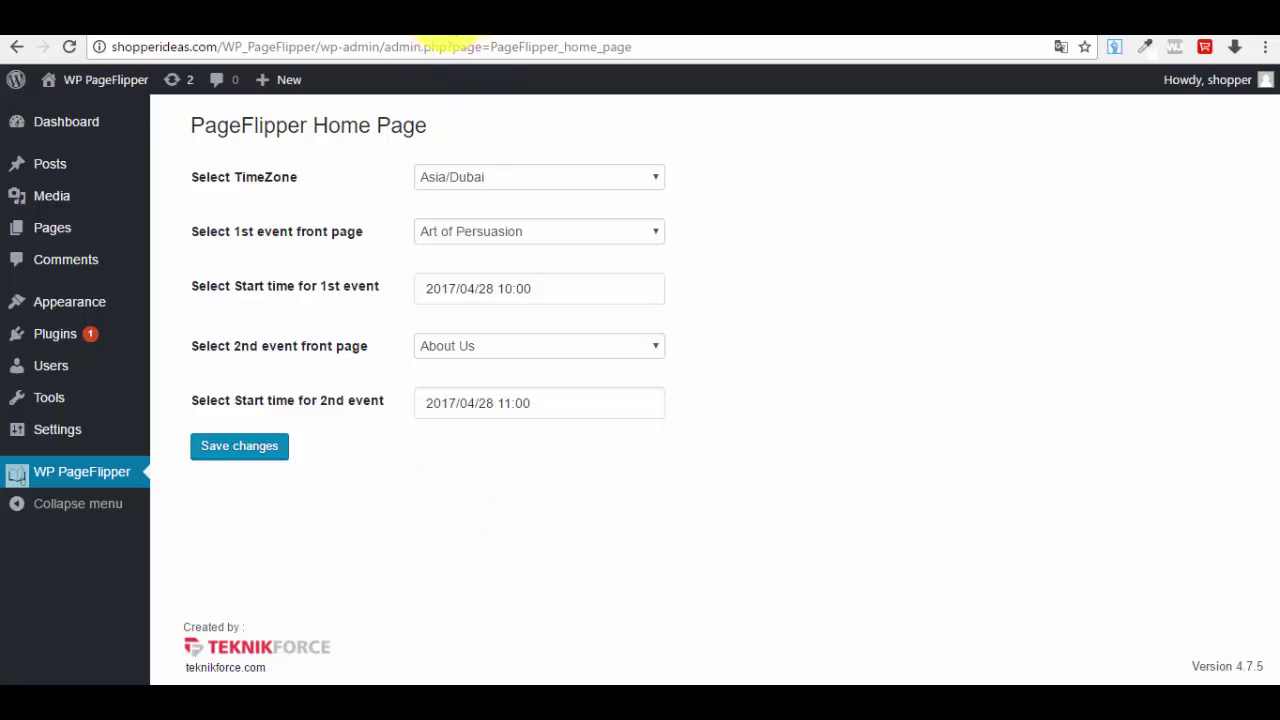
- Switch to the live WP PageFlipper site, reload its front page and check which page's content it shows
click(322, 35)
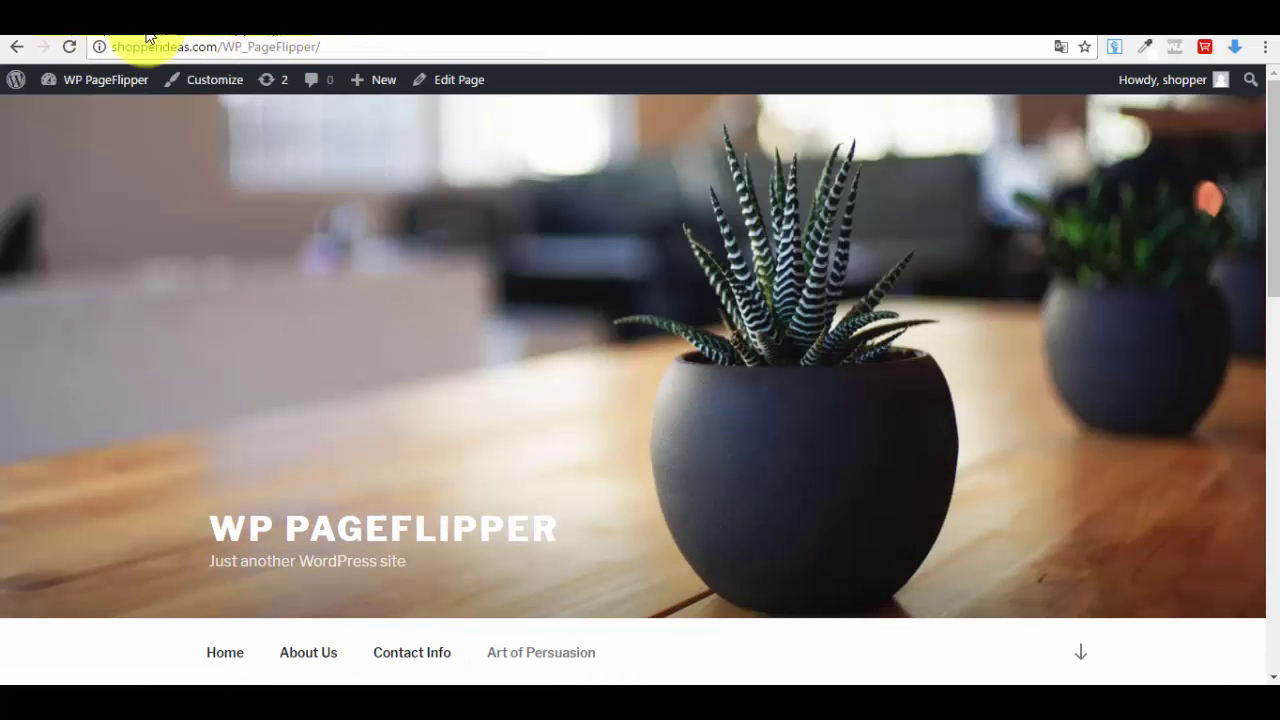
click(69, 46)
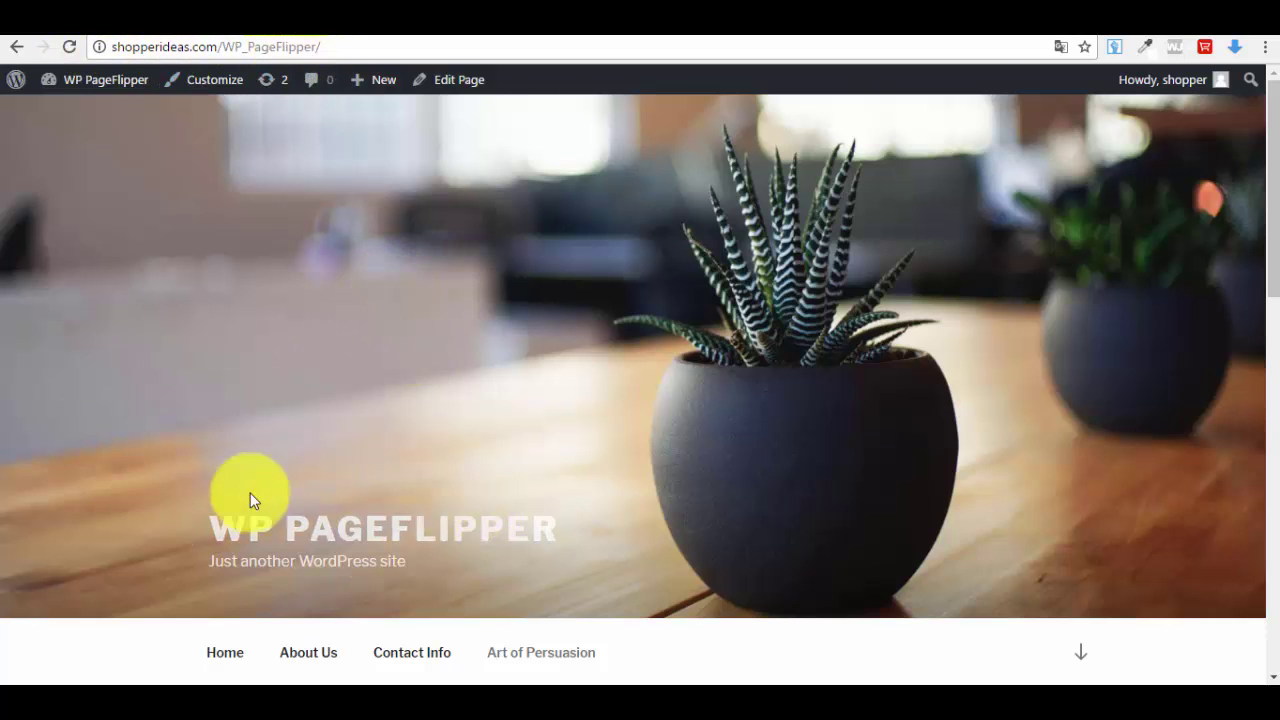
scroll(300, 414, down, 4)
scroll(536, 382, down, 1)
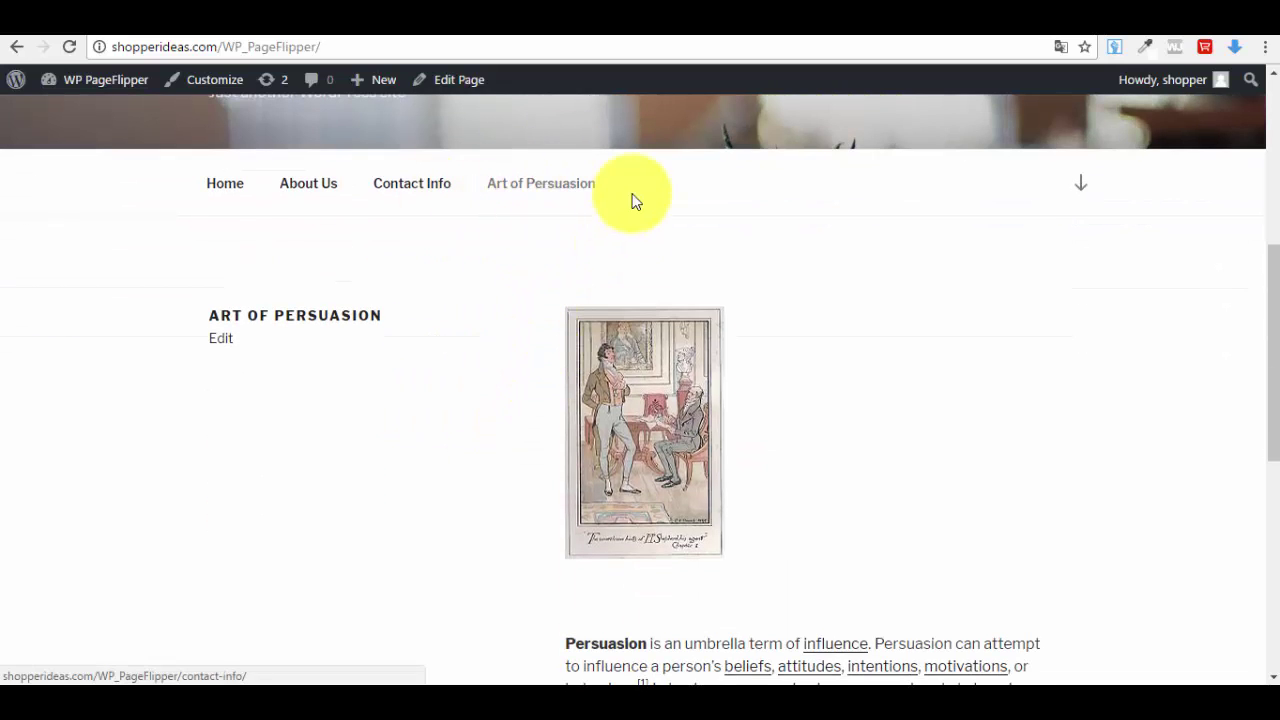
scroll(700, 260, down, 2)
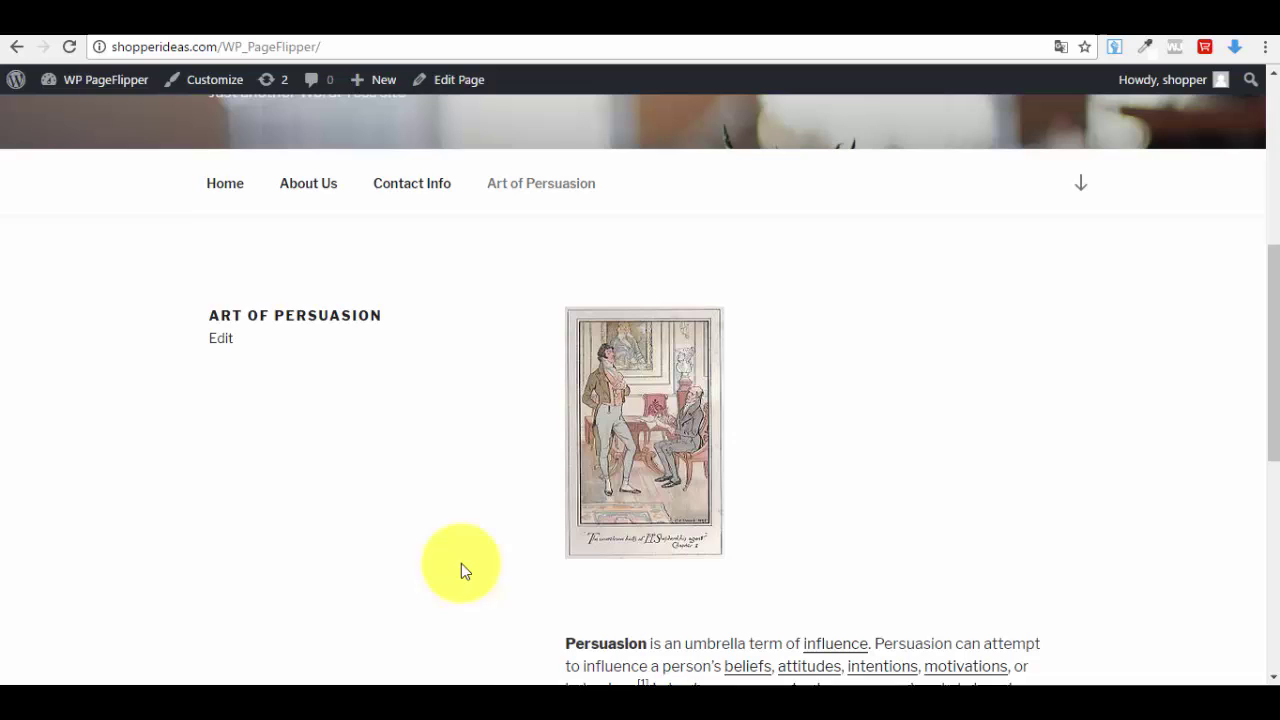
scroll(729, 374, down, 2)
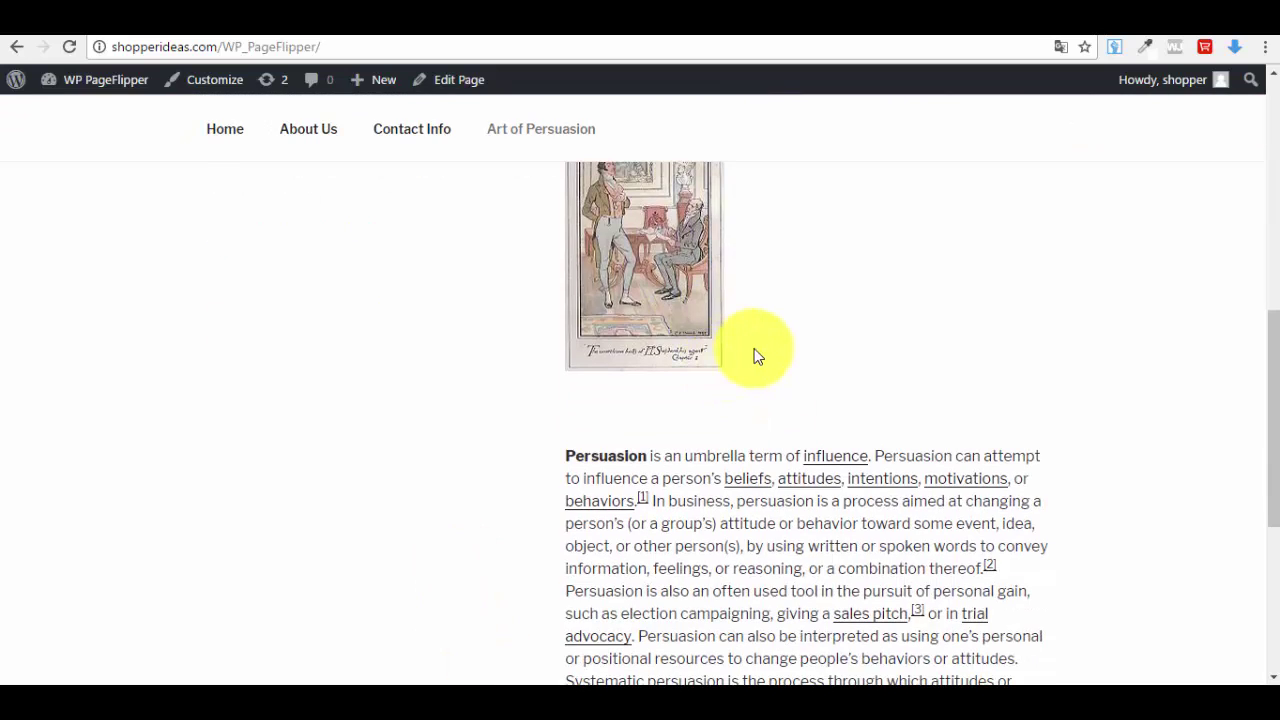